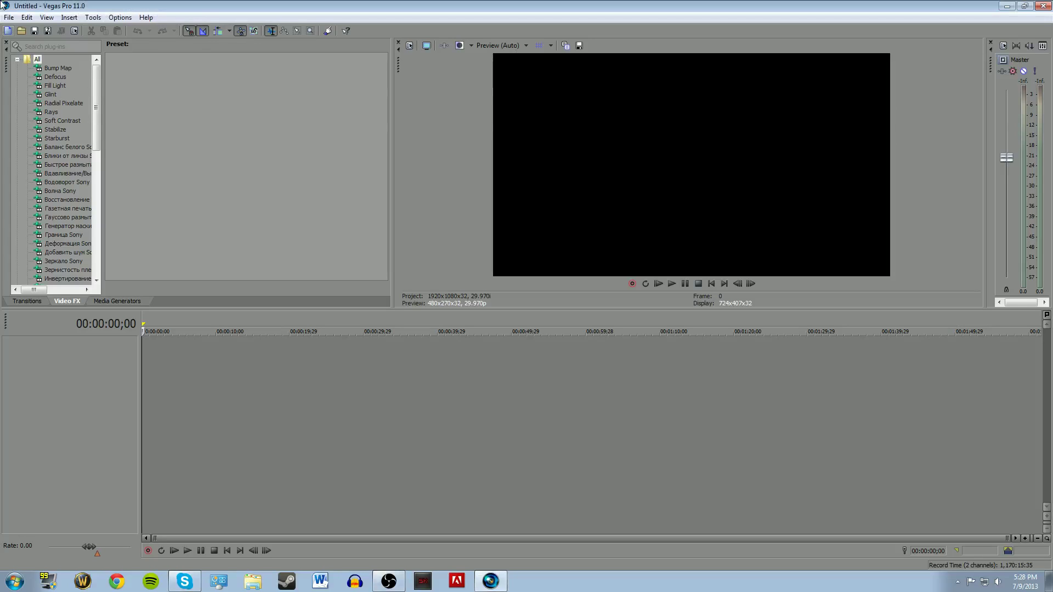
Step: Open the Edit menu briefly, then the File menu to reach Properties
{"action": "key", "text": "alt+e"}
{"action": "left_click", "coordinate": [9, 18]}
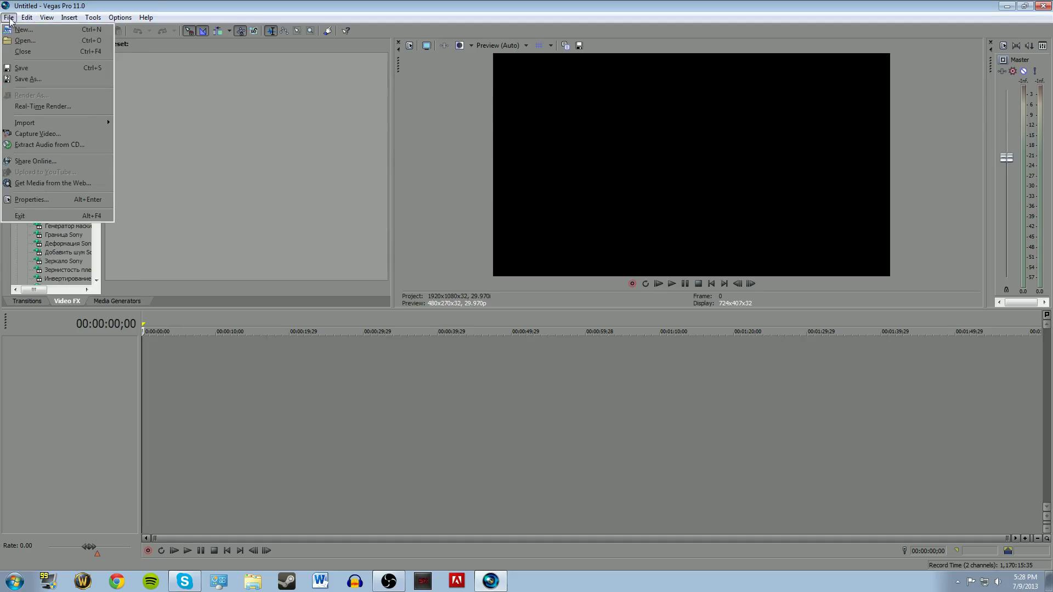
Step: Open Project Properties and apply 32-bit floating point pixel format as a trial
{"action": "left_click", "coordinate": [60, 198]}
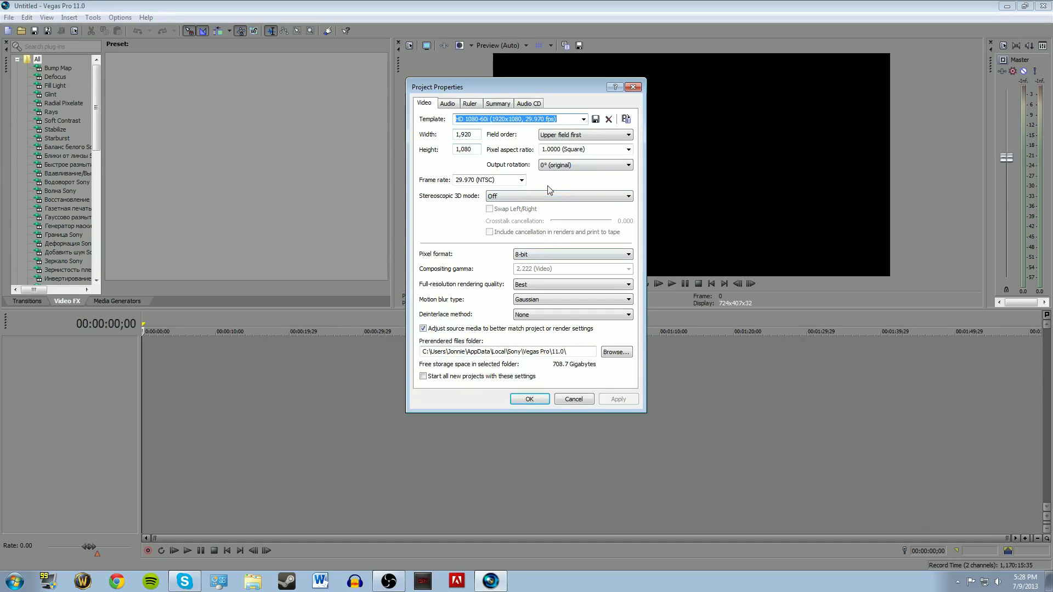
{"action": "left_click", "coordinate": [537, 250]}
{"action": "left_click", "coordinate": [537, 251]}
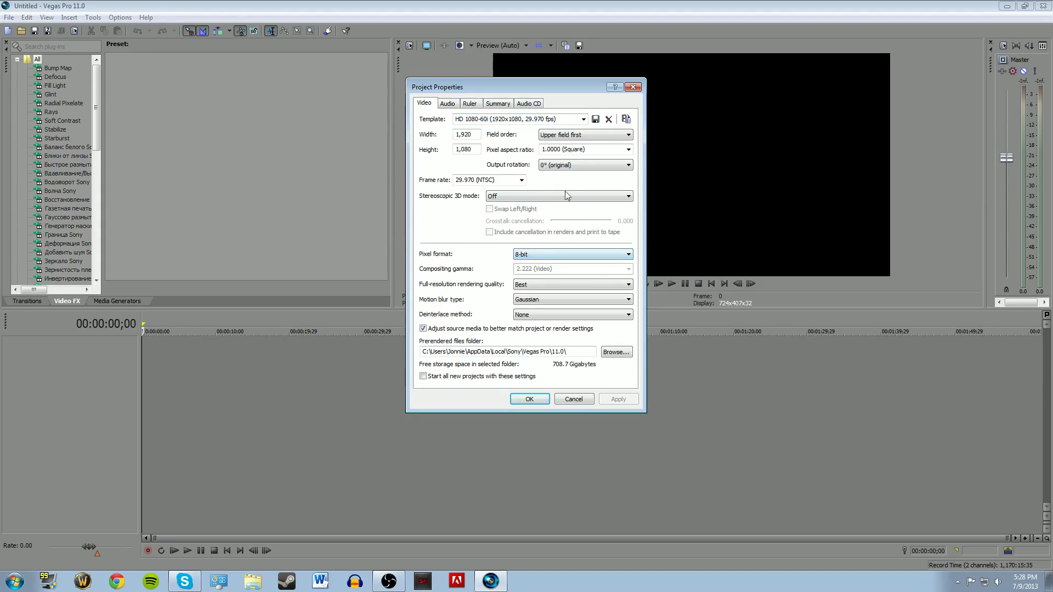
{"action": "key", "text": "Down"}
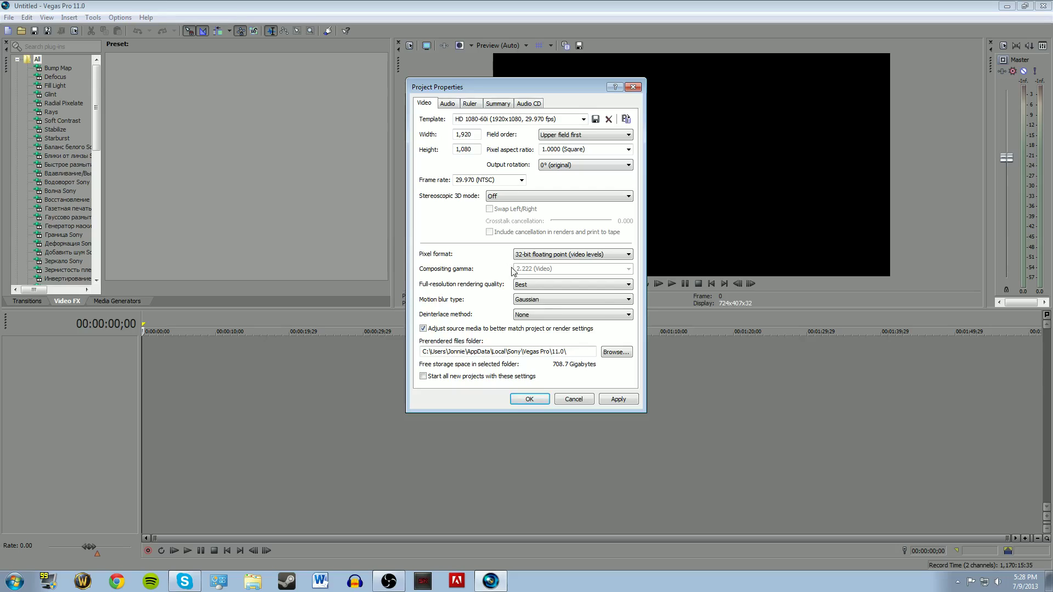
{"action": "left_click", "coordinate": [628, 400]}
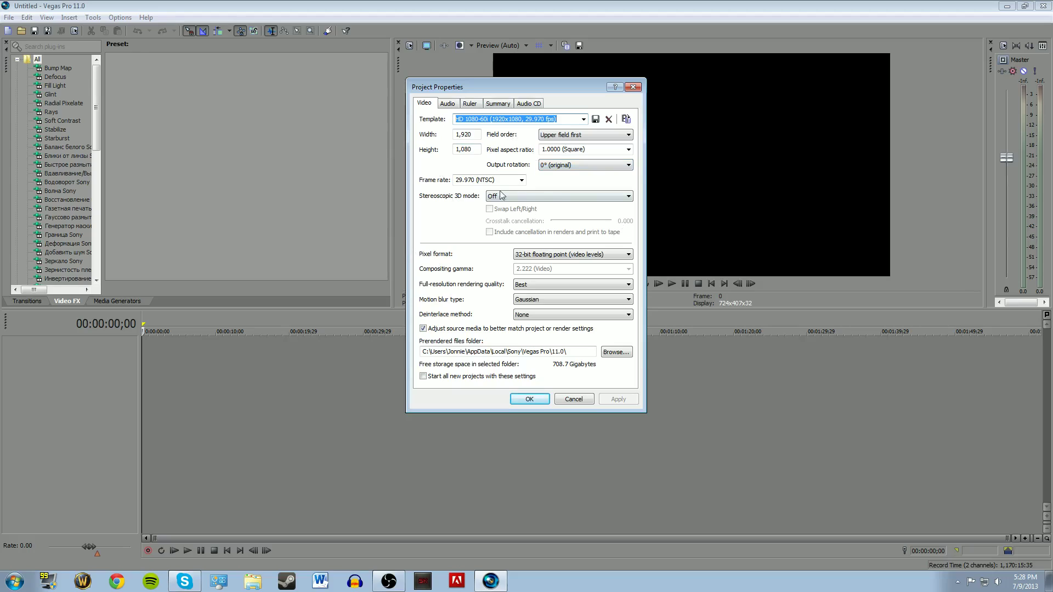
Step: Revert pixel format to 8-bit and apply these settings to all new projects
{"action": "left_click", "coordinate": [563, 255]}
{"action": "left_click", "coordinate": [549, 263]}
{"action": "left_click", "coordinate": [489, 119]}
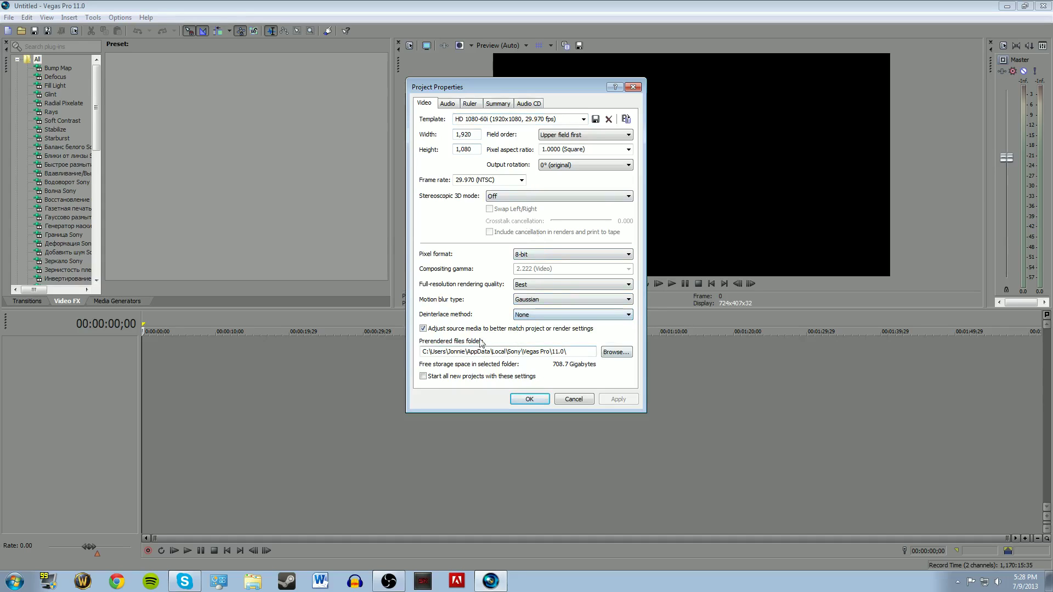
{"action": "left_click", "coordinate": [422, 376]}
{"action": "left_click", "coordinate": [619, 399]}
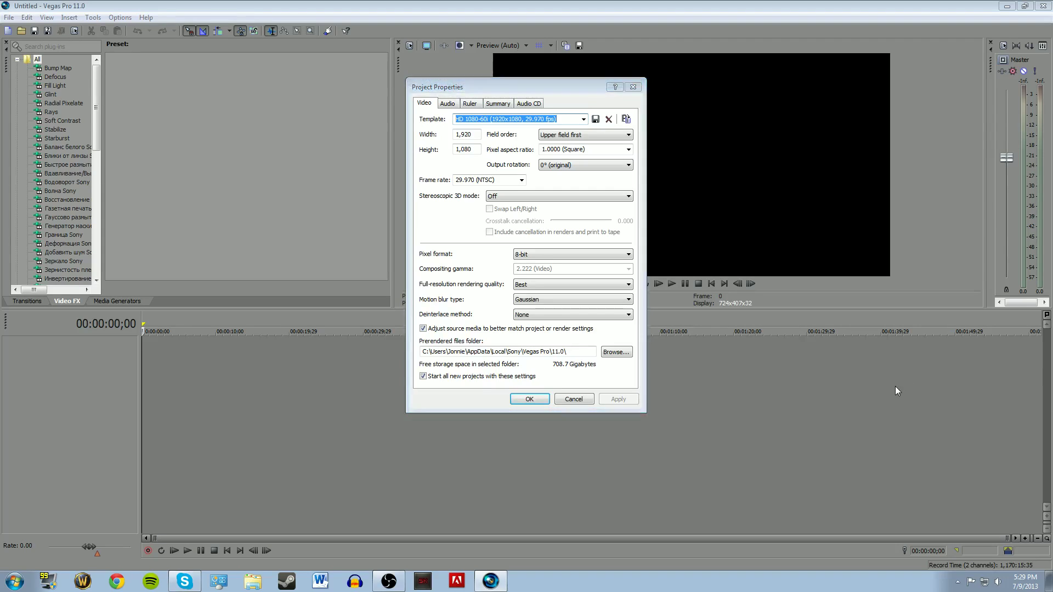
Step: On the Audio tab, keep the sample rate at 44,100 Hz
{"action": "left_click", "coordinate": [448, 105]}
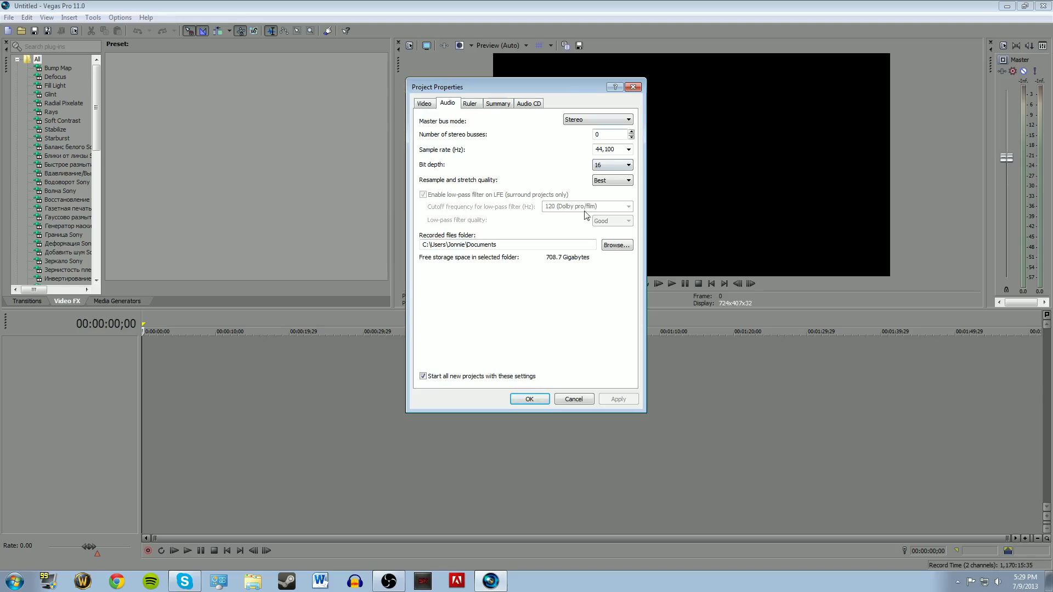
{"action": "left_click", "coordinate": [607, 150]}
{"action": "left_click", "coordinate": [628, 149]}
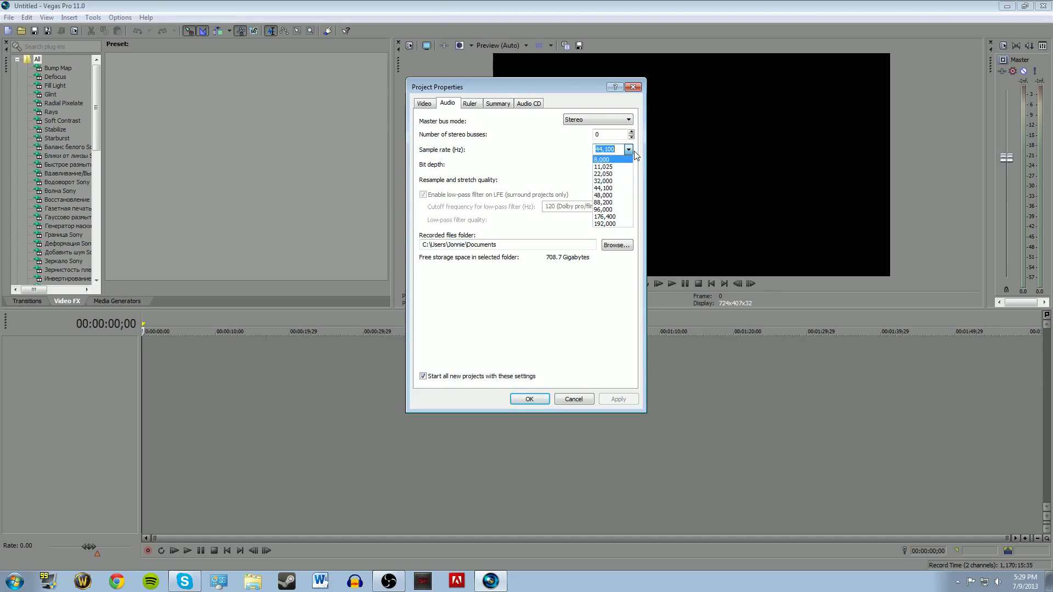
{"action": "left_click", "coordinate": [629, 149]}
{"action": "left_click", "coordinate": [619, 149]}
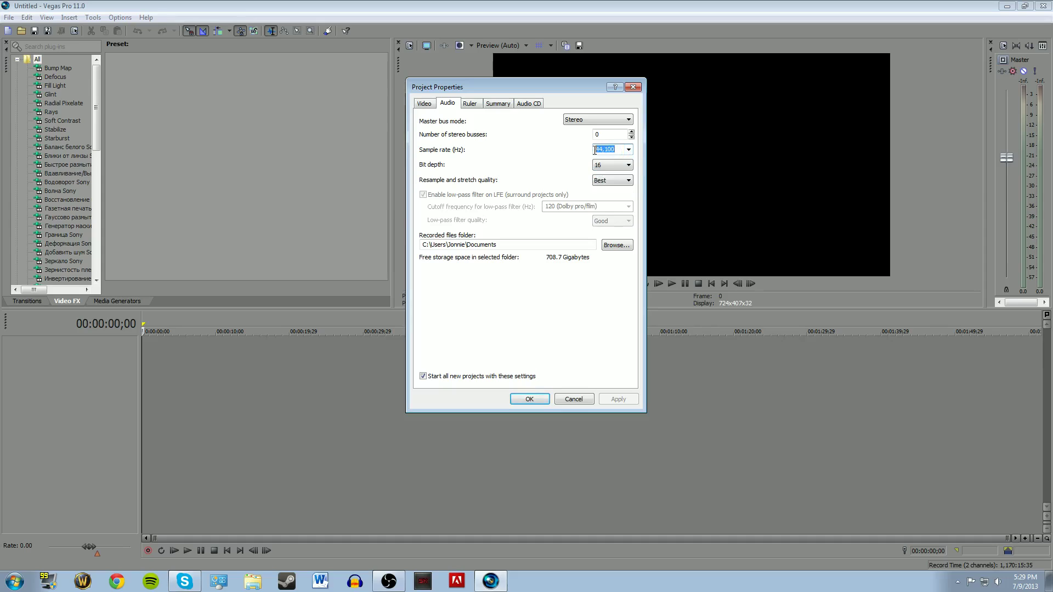
{"action": "left_click", "coordinate": [601, 150]}
Step: Review the Ruler and Audio CD settings, then confirm the project properties with OK
{"action": "left_click", "coordinate": [474, 106]}
{"action": "left_click", "coordinate": [529, 103]}
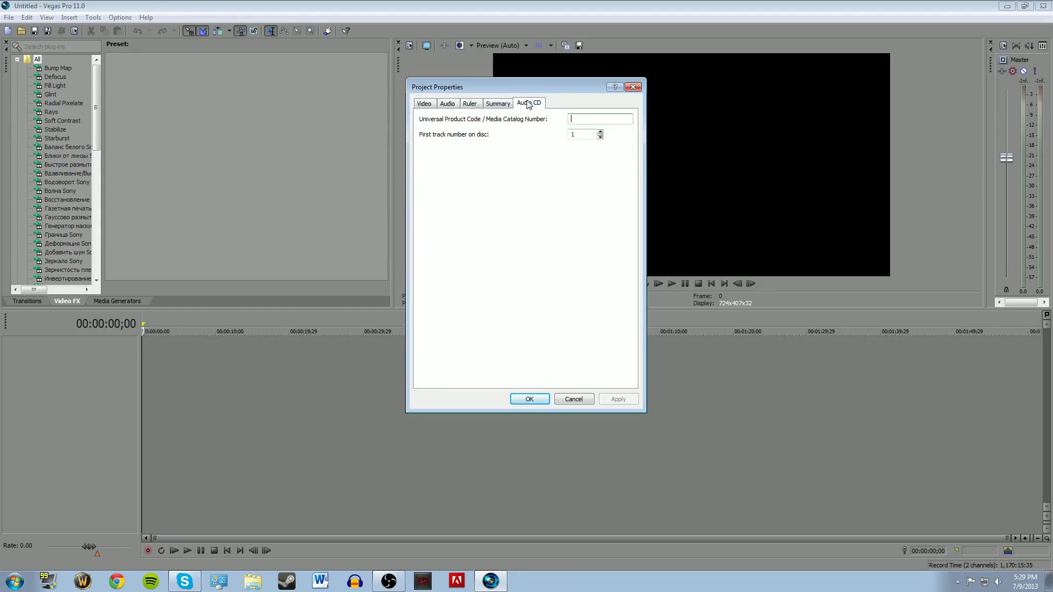
{"action": "left_click", "coordinate": [540, 400]}
Step: Bring the gameplay video in from Documents and align its clips to start at 0
{"action": "left_click", "coordinate": [9, 17]}
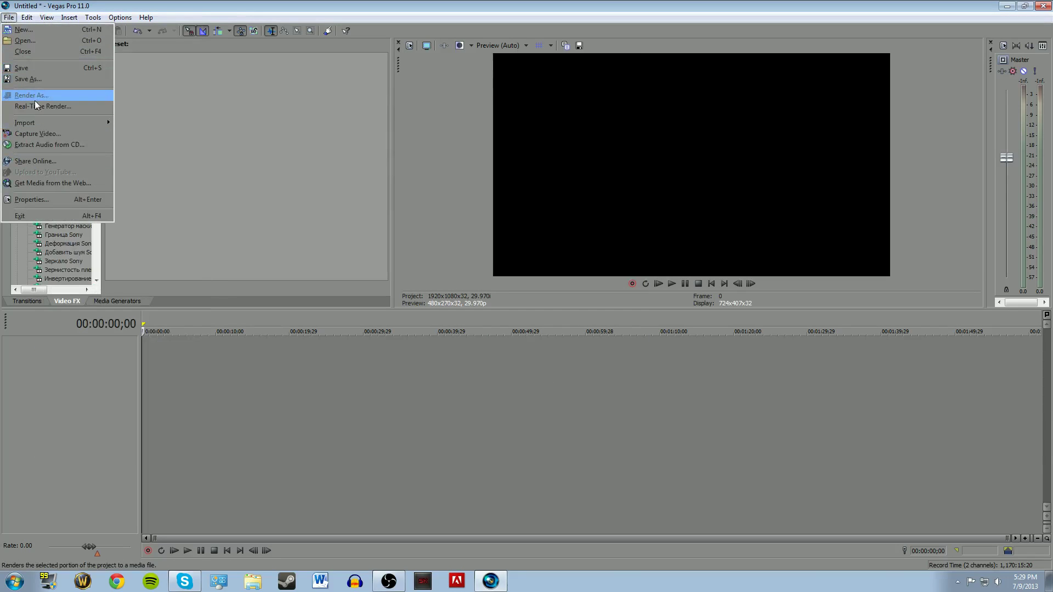
{"action": "left_click", "coordinate": [245, 147]}
{"action": "key", "text": "super"}
{"action": "left_click", "coordinate": [167, 377]}
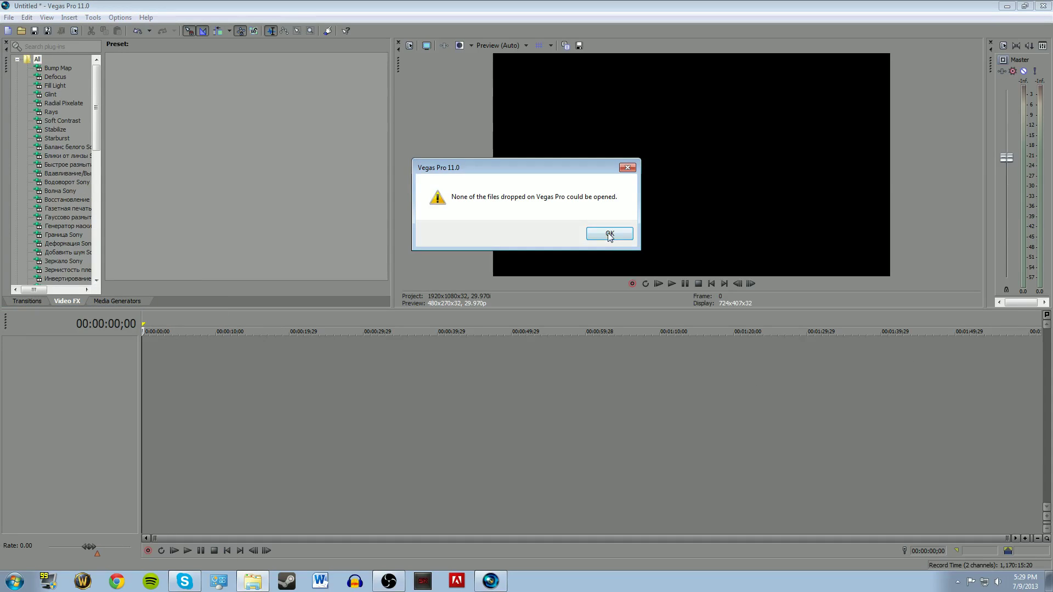
{"action": "left_click", "coordinate": [607, 235]}
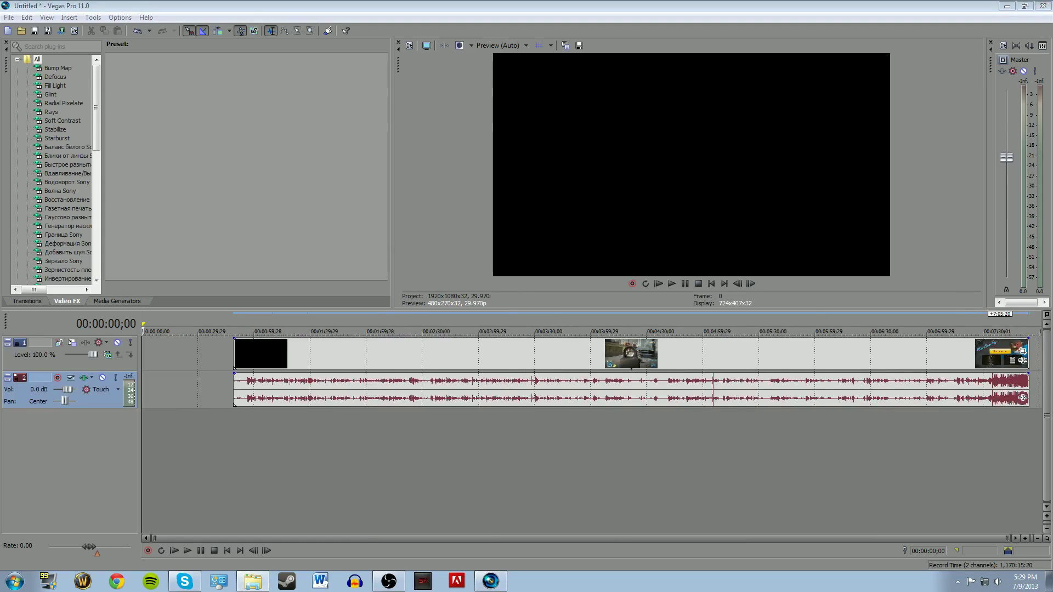
{"action": "left_click_drag", "start_coordinate": [464, 353], "coordinate": [371, 354]}
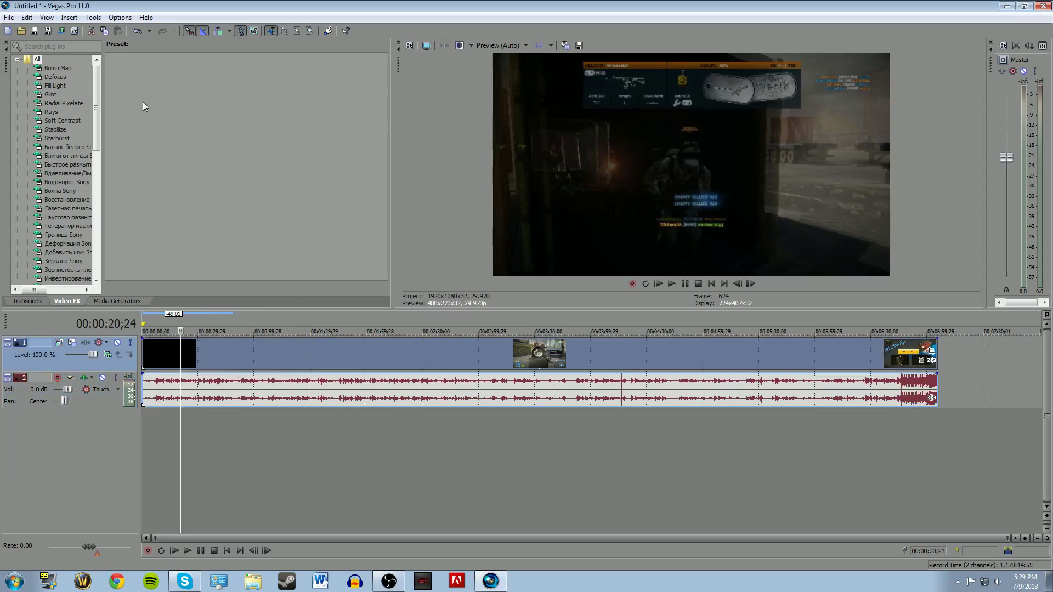
Step: Open Render As and show all output formats instead of only favourites
{"action": "left_click", "coordinate": [9, 17]}
{"action": "left_click", "coordinate": [25, 94]}
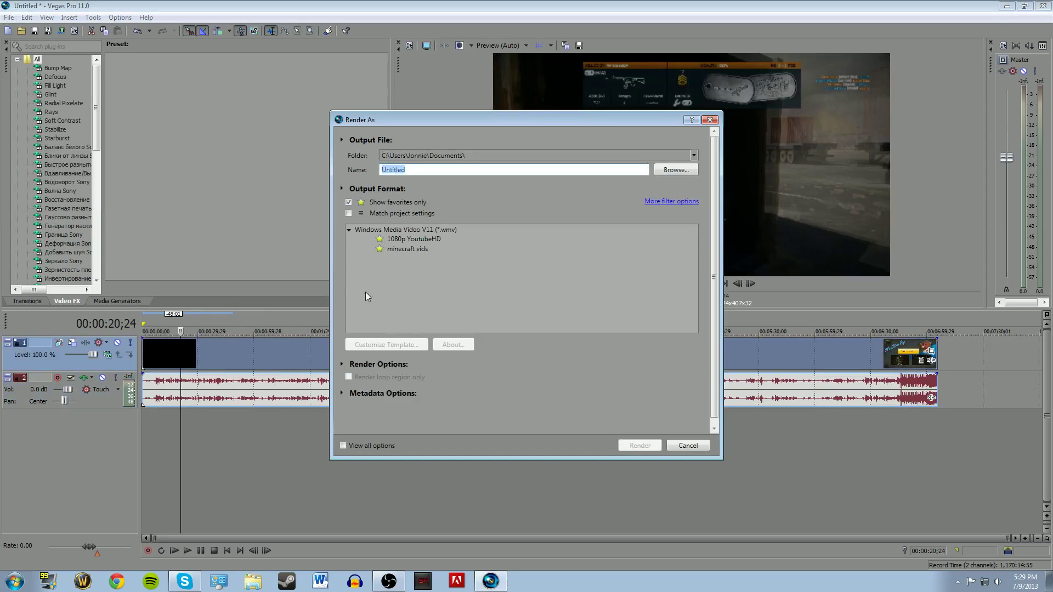
{"action": "left_click", "coordinate": [411, 230]}
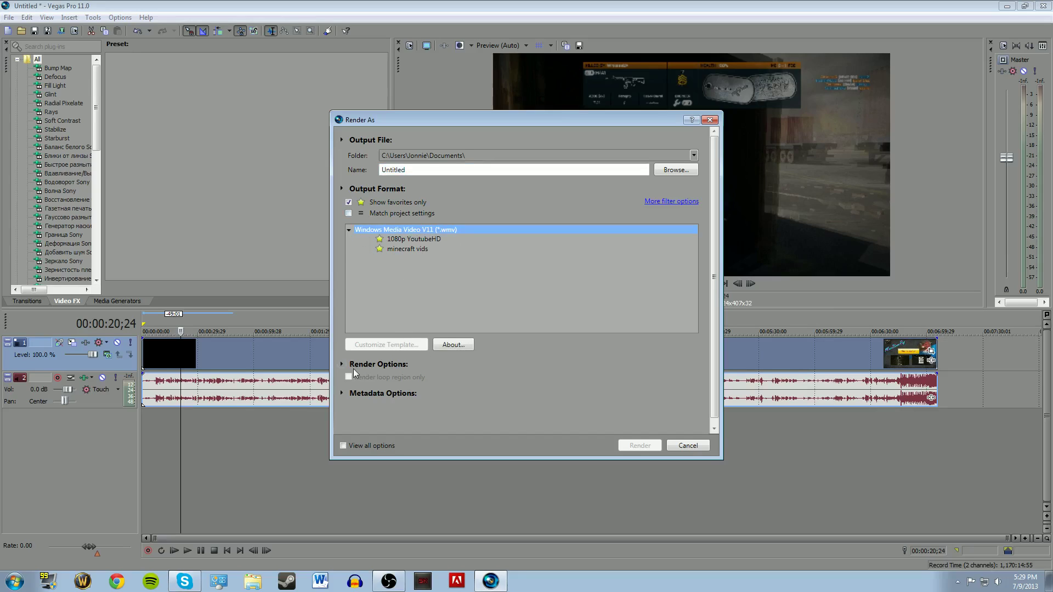
{"action": "left_click", "coordinate": [349, 202]}
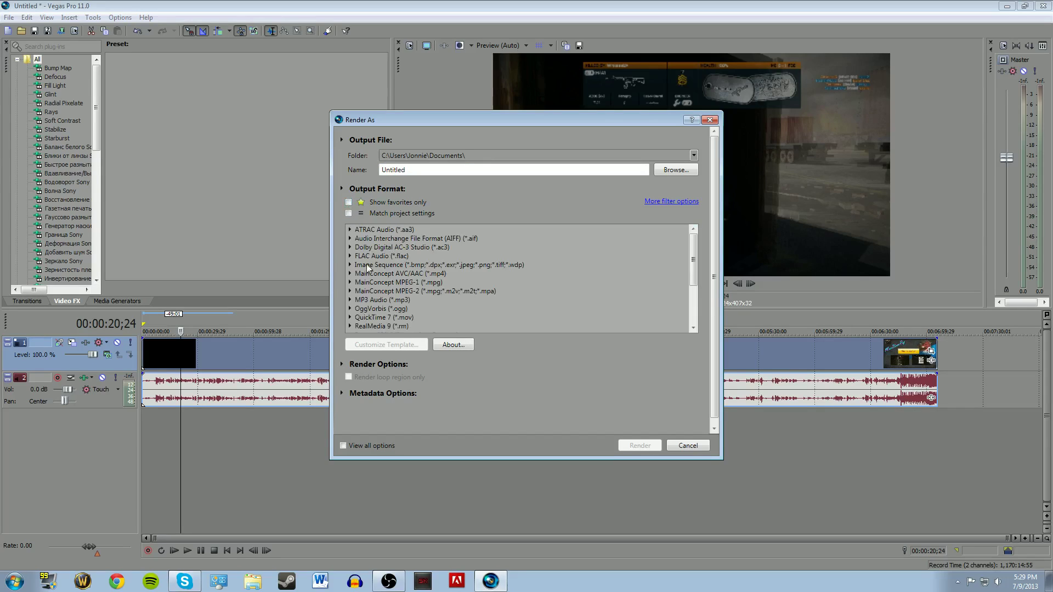
{"action": "scroll", "coordinate": [350, 275], "scroll_direction": "down", "scroll_amount": 1}
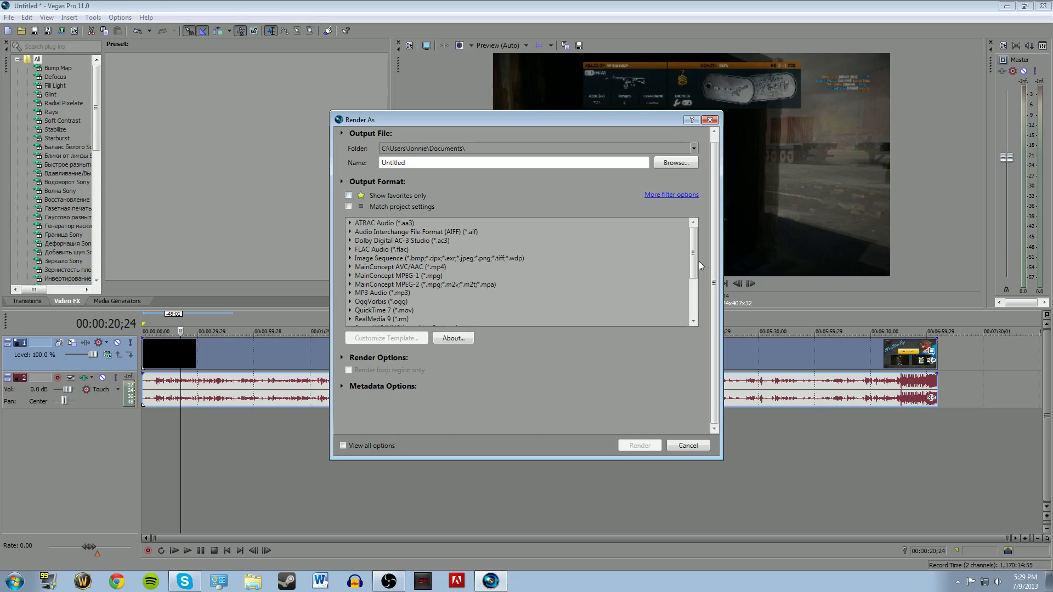
{"action": "left_click_drag", "start_coordinate": [694, 261], "coordinate": [694, 308]}
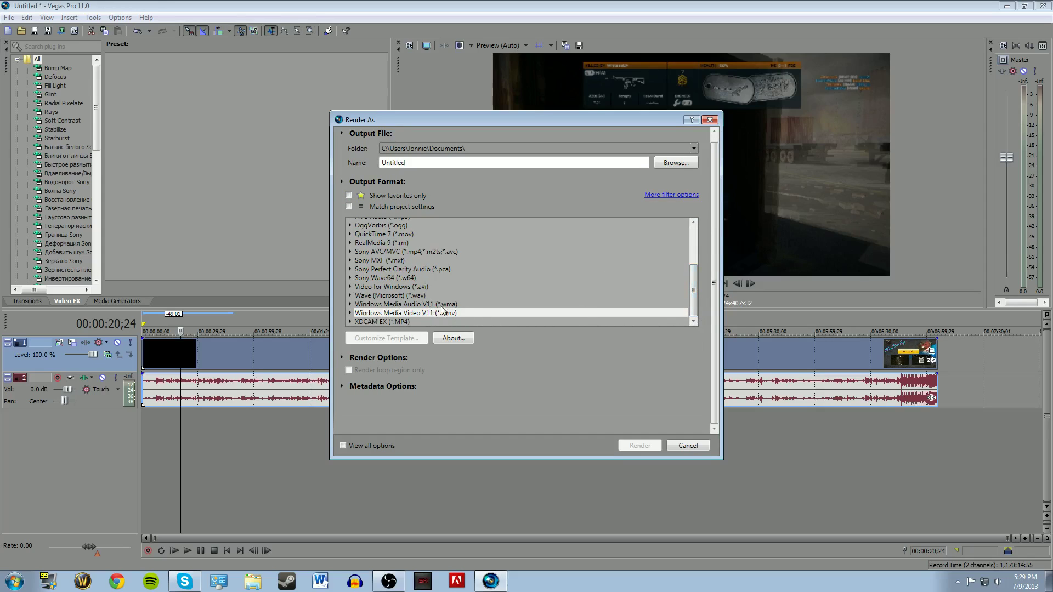
{"action": "left_click_drag", "start_coordinate": [695, 288], "coordinate": [689, 244]}
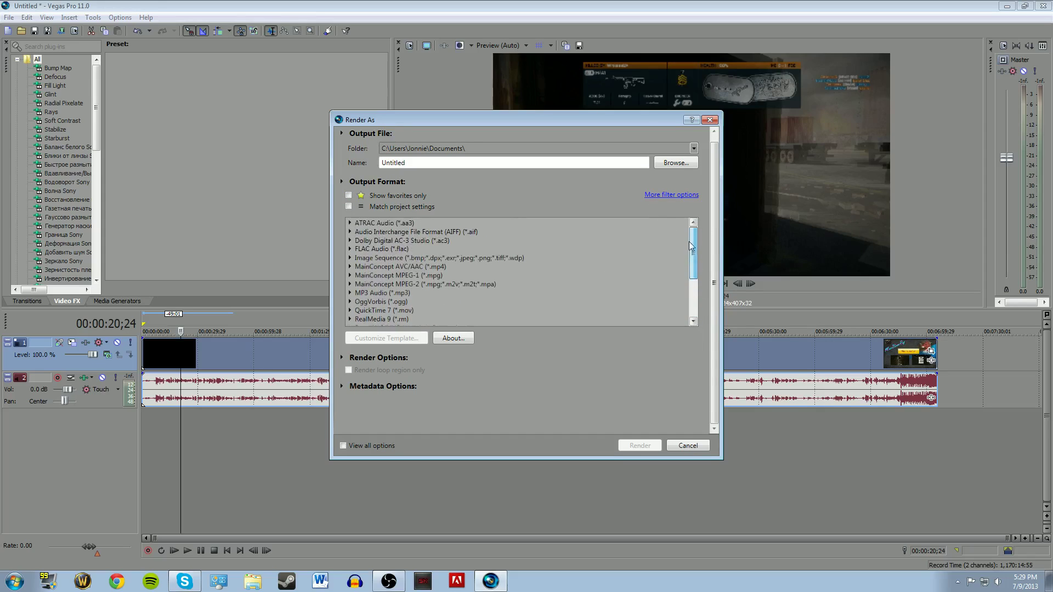
Step: Pick MainConcept AVC/AAC > Internet HD 1080p and open Customize Template
{"action": "left_click", "coordinate": [350, 267]}
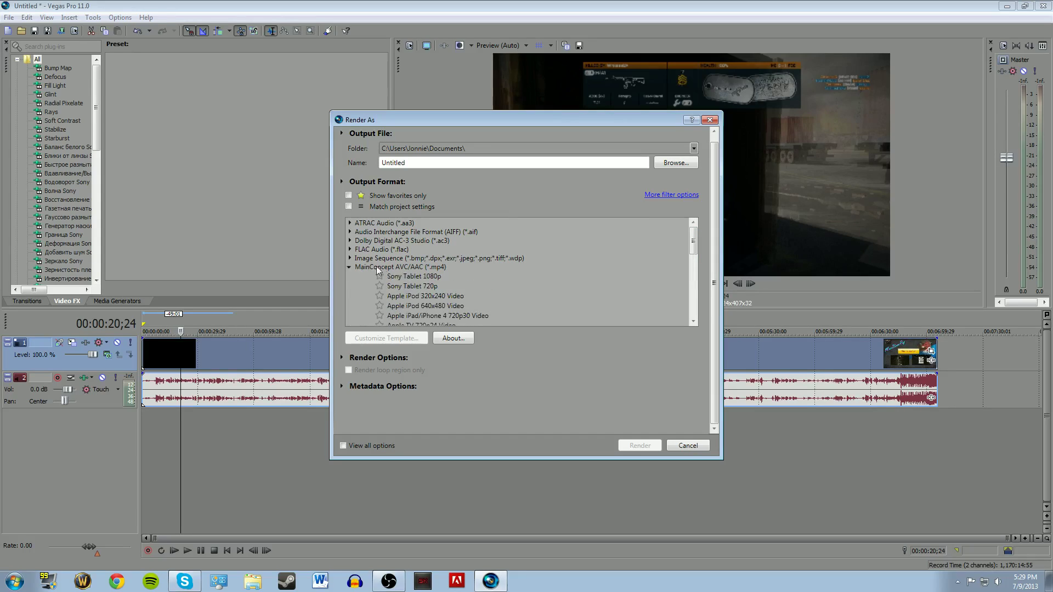
{"action": "scroll", "coordinate": [460, 266], "scroll_direction": "down", "scroll_amount": 4}
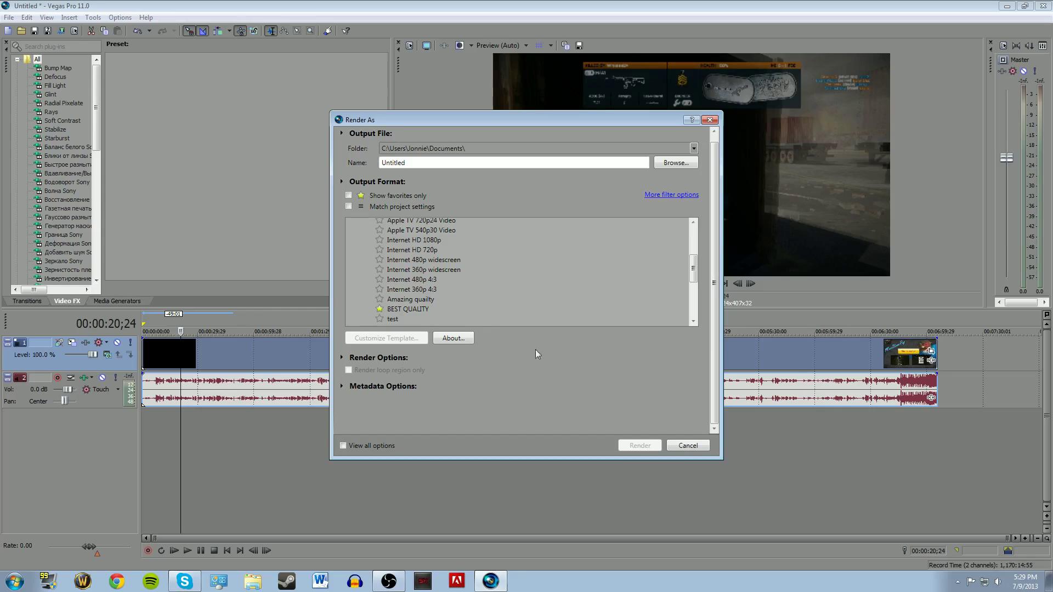
{"action": "scroll", "coordinate": [399, 310], "scroll_direction": "up", "scroll_amount": 3}
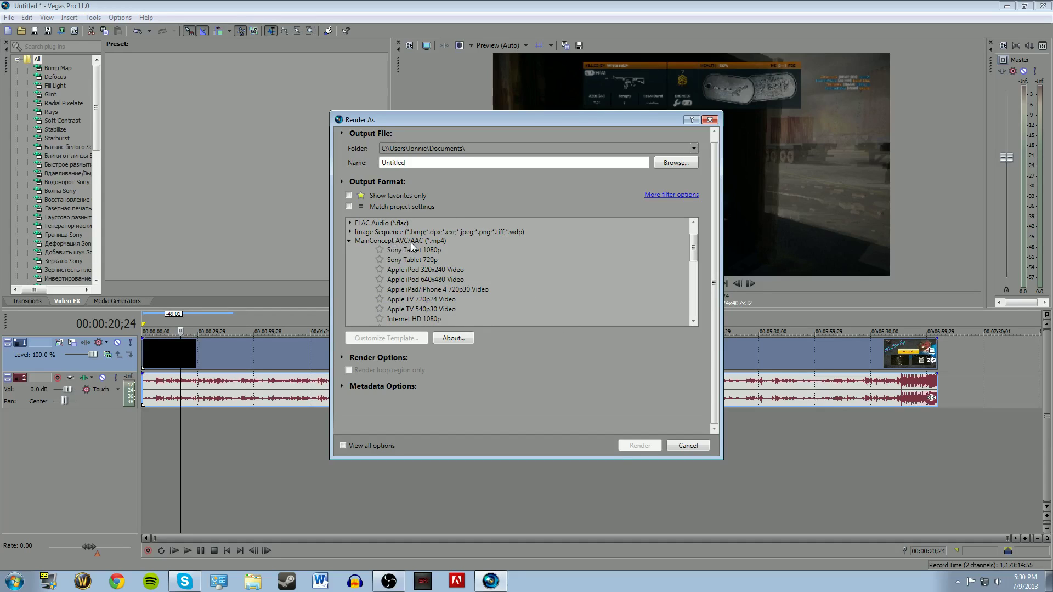
{"action": "scroll", "coordinate": [403, 287], "scroll_direction": "down", "scroll_amount": 1}
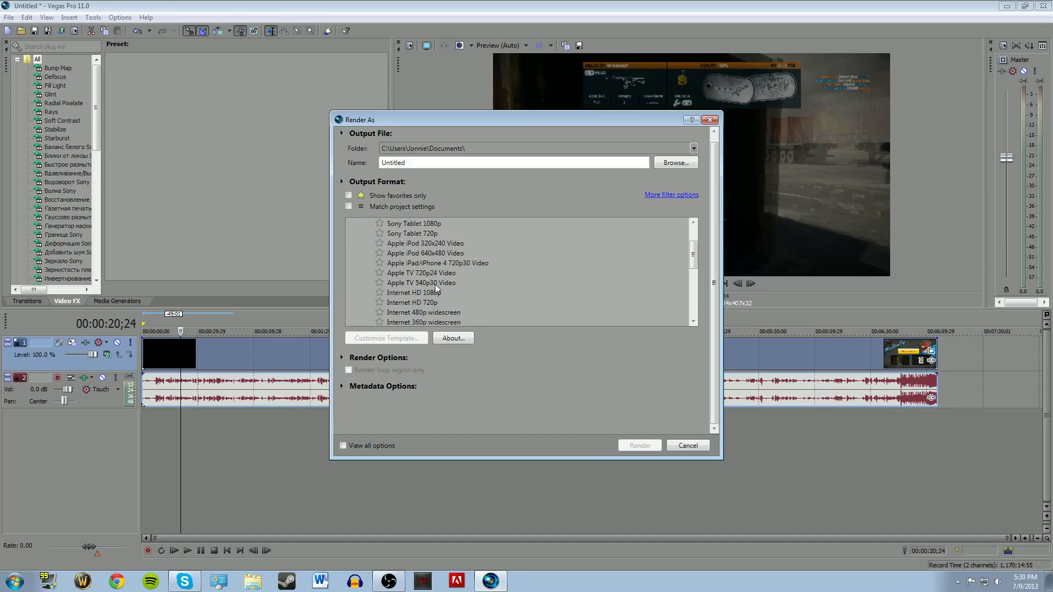
{"action": "left_click", "coordinate": [412, 293]}
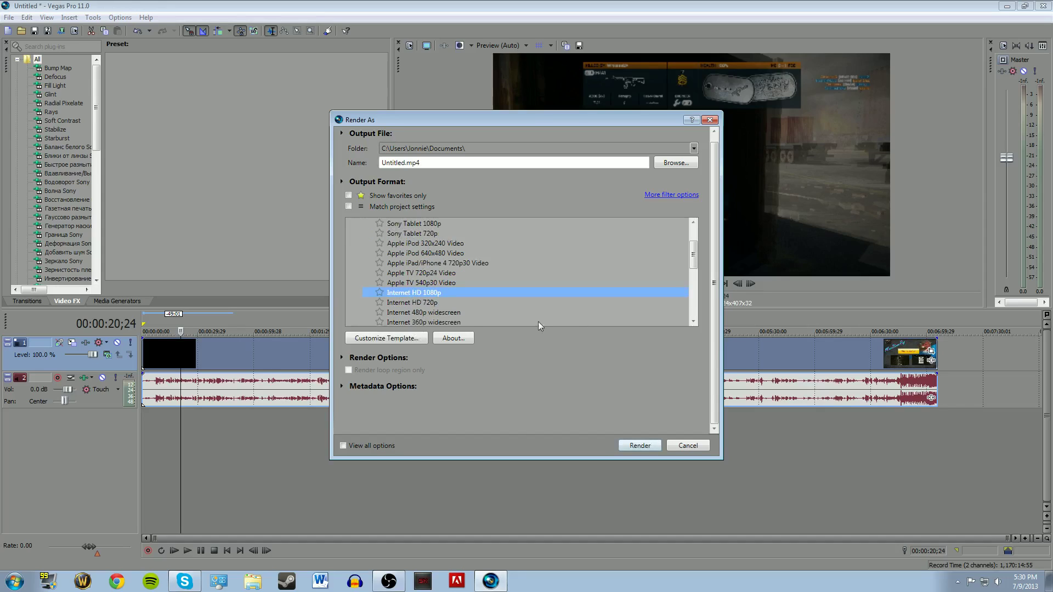
{"action": "left_click", "coordinate": [397, 338]}
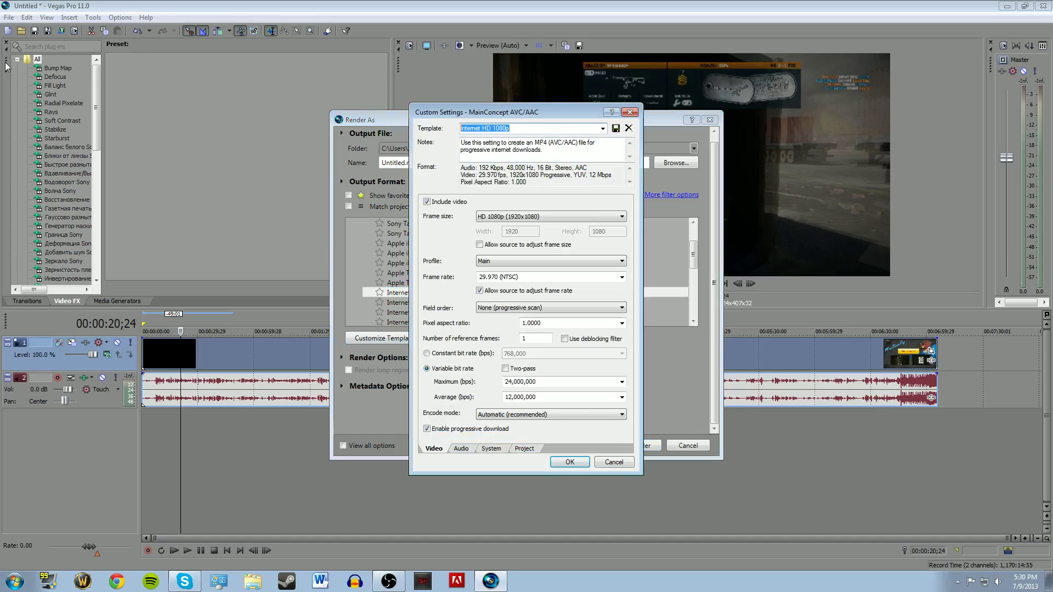
Step: Clear the template name and set a constant bit rate of 20,000,000 bps
{"action": "key", "text": "BackSpace"}
{"action": "left_click", "coordinate": [428, 354]}
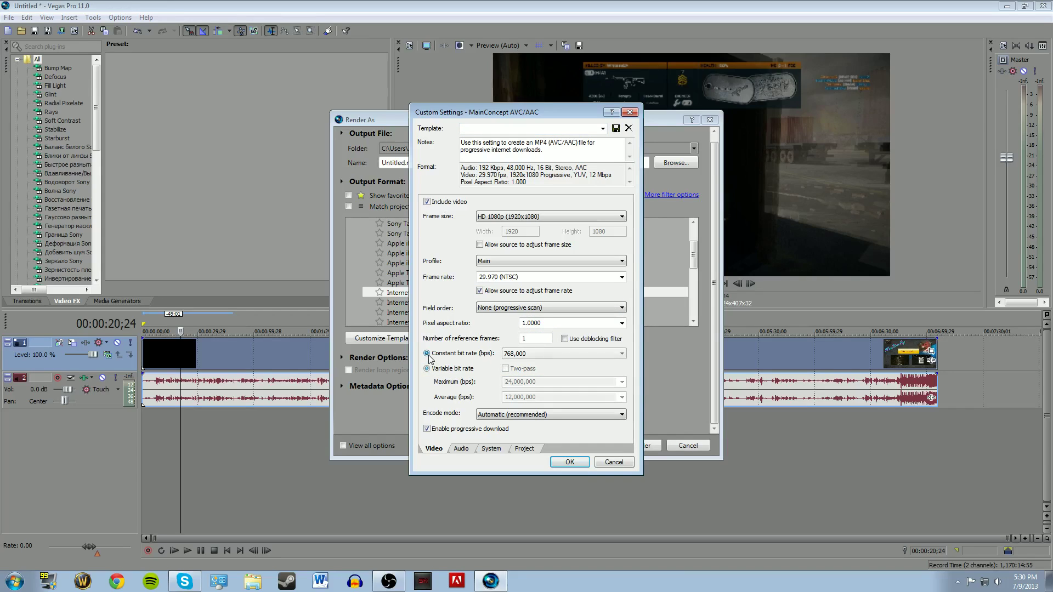
{"action": "left_click", "coordinate": [521, 355]}
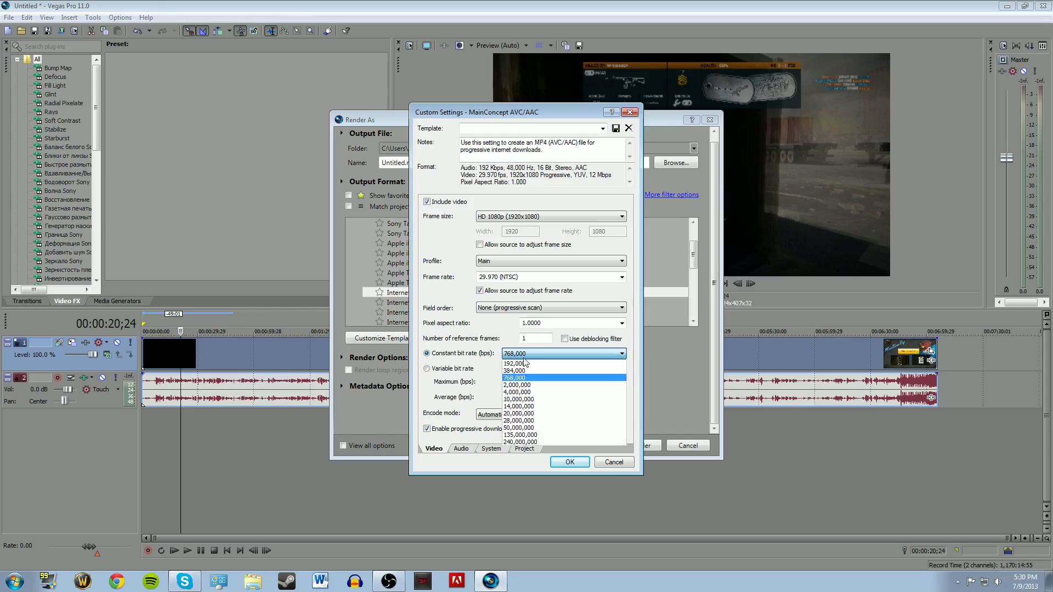
{"action": "left_click", "coordinate": [517, 415]}
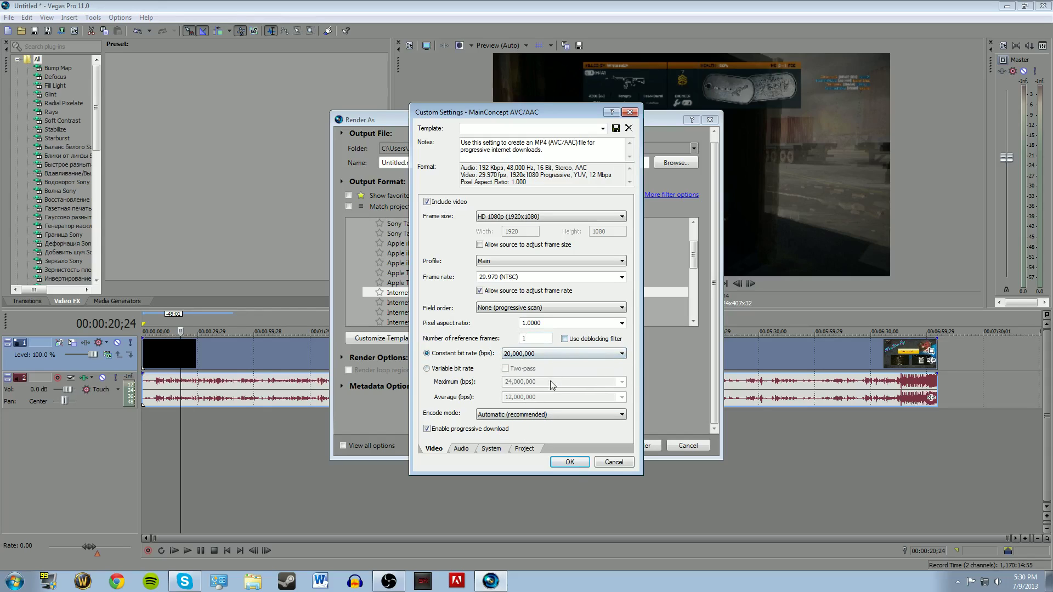
Step: Set reference frames to 2 and enable the deblocking filter
{"action": "double_click", "coordinate": [535, 338]}
{"action": "type", "text": "2"}
{"action": "left_click", "coordinate": [572, 341]}
{"action": "left_click", "coordinate": [565, 339]}
{"action": "double_click", "coordinate": [524, 338]}
{"action": "type", "text": "1"}
{"action": "left_click", "coordinate": [568, 341]}
{"action": "left_click", "coordinate": [462, 449]}
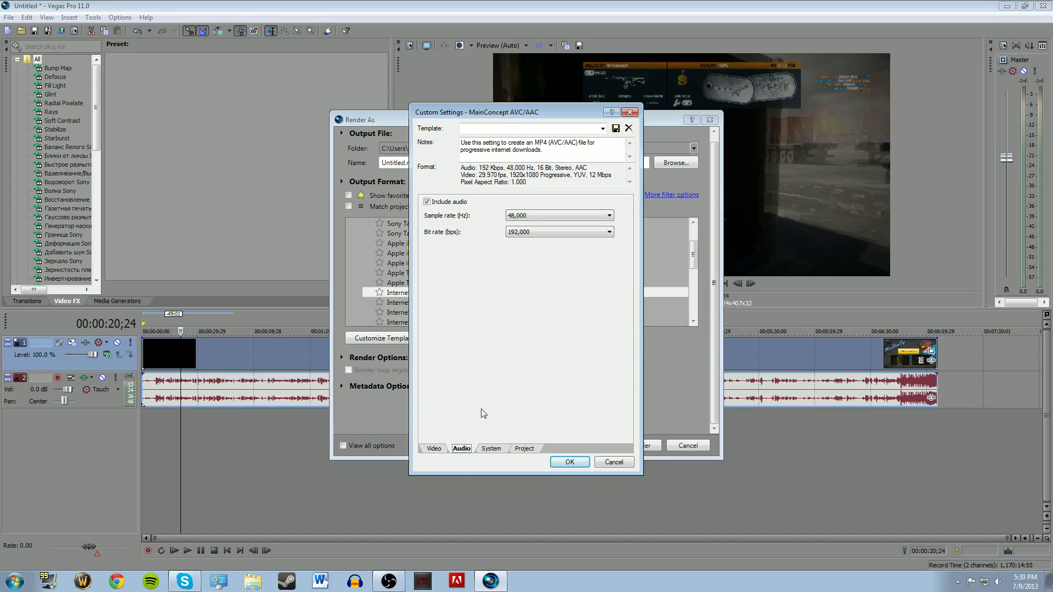
Step: Set Encode mode to 'Render using GPU if available' on the Video tab
{"action": "left_click", "coordinate": [491, 449]}
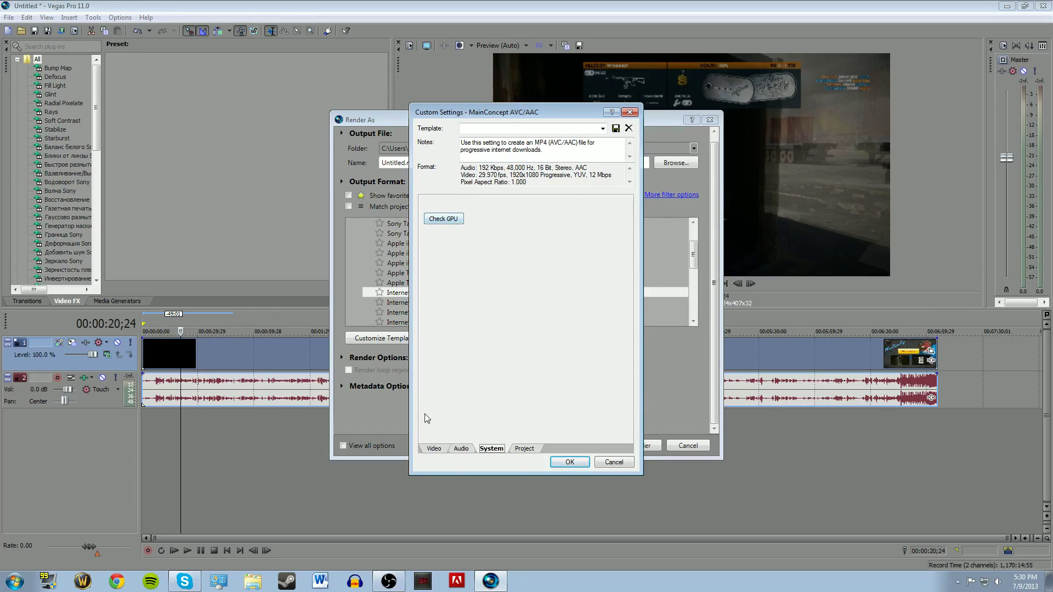
{"action": "left_click", "coordinate": [434, 449]}
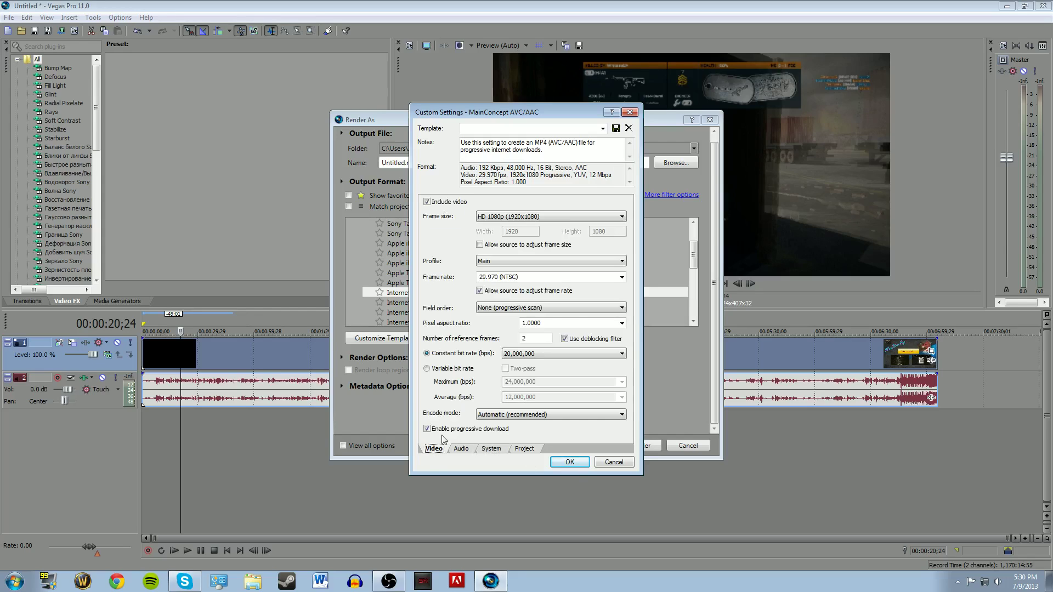
{"action": "left_click", "coordinate": [517, 415]}
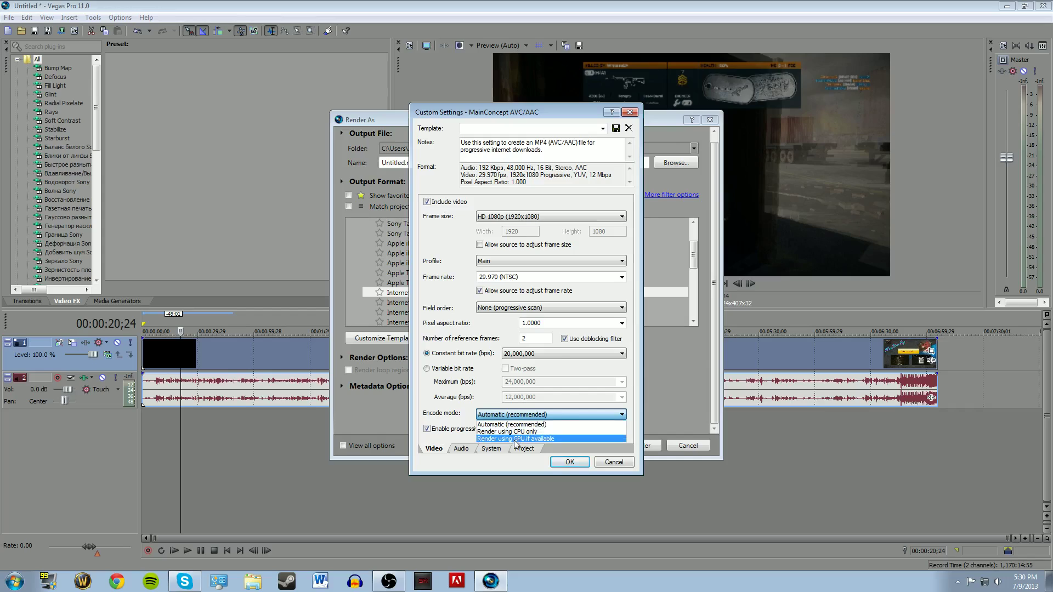
{"action": "left_click", "coordinate": [516, 438]}
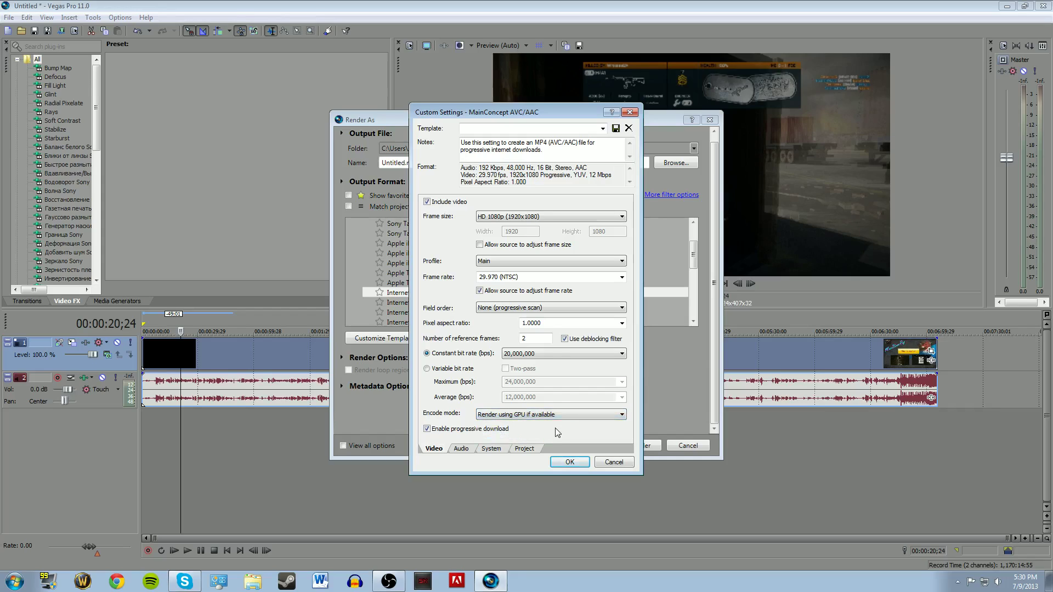
{"action": "left_click", "coordinate": [461, 450]}
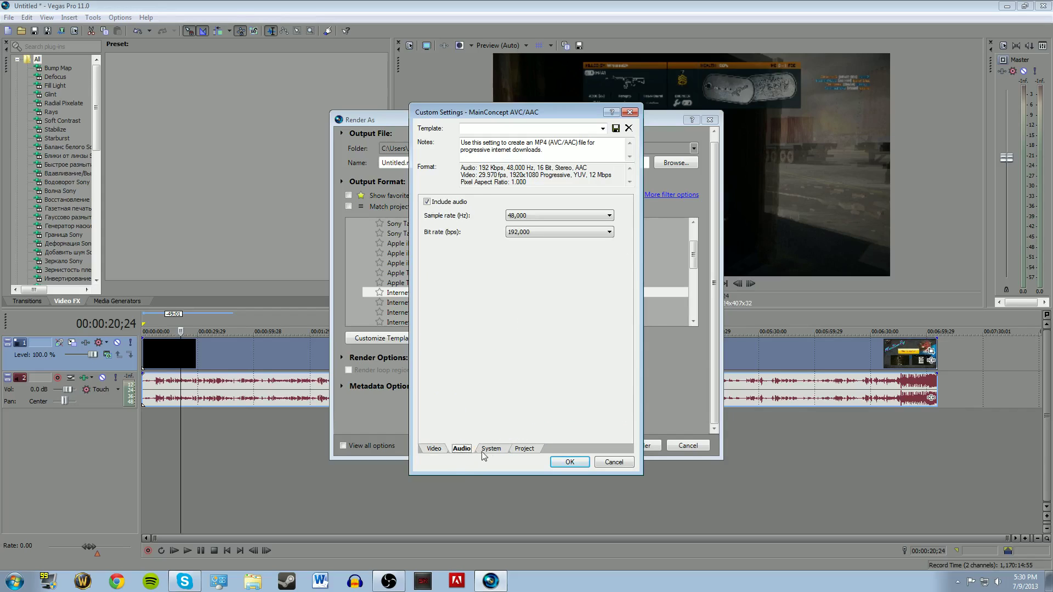
{"action": "left_click", "coordinate": [487, 448]}
Step: Run Check GPU on the System tab to confirm CUDA is available
{"action": "left_click", "coordinate": [456, 222]}
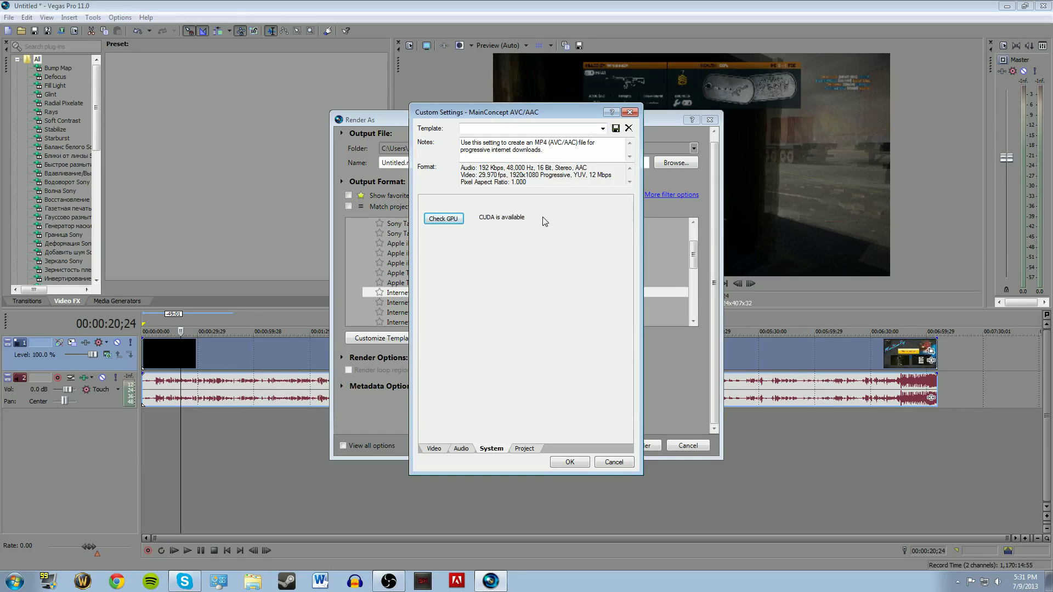
{"action": "left_click", "coordinate": [524, 449]}
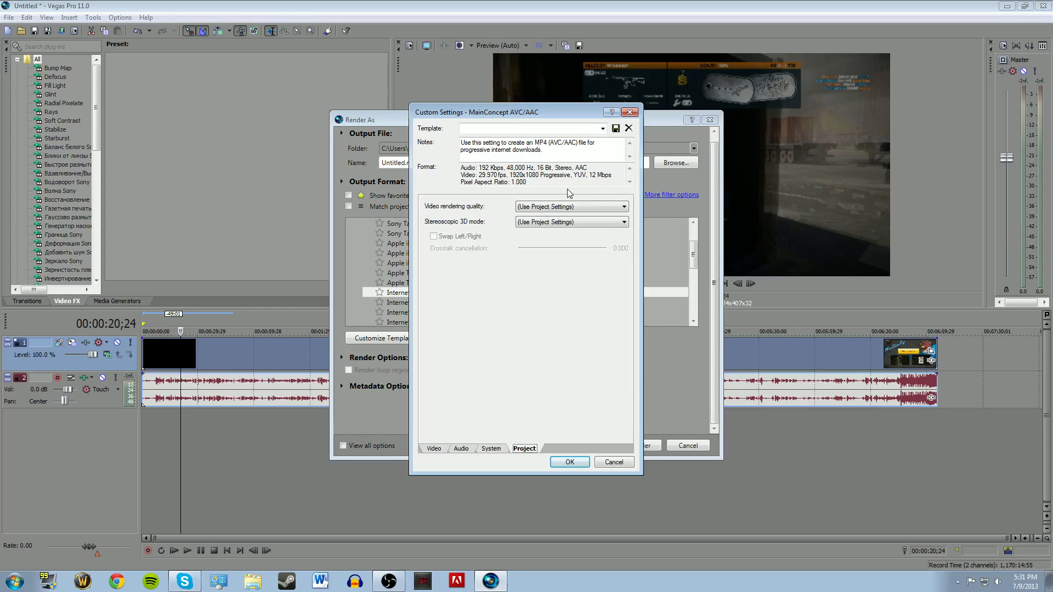
{"action": "left_click", "coordinate": [565, 207]}
{"action": "left_click", "coordinate": [552, 213]}
{"action": "left_click", "coordinate": [482, 449]}
{"action": "left_click", "coordinate": [460, 448]}
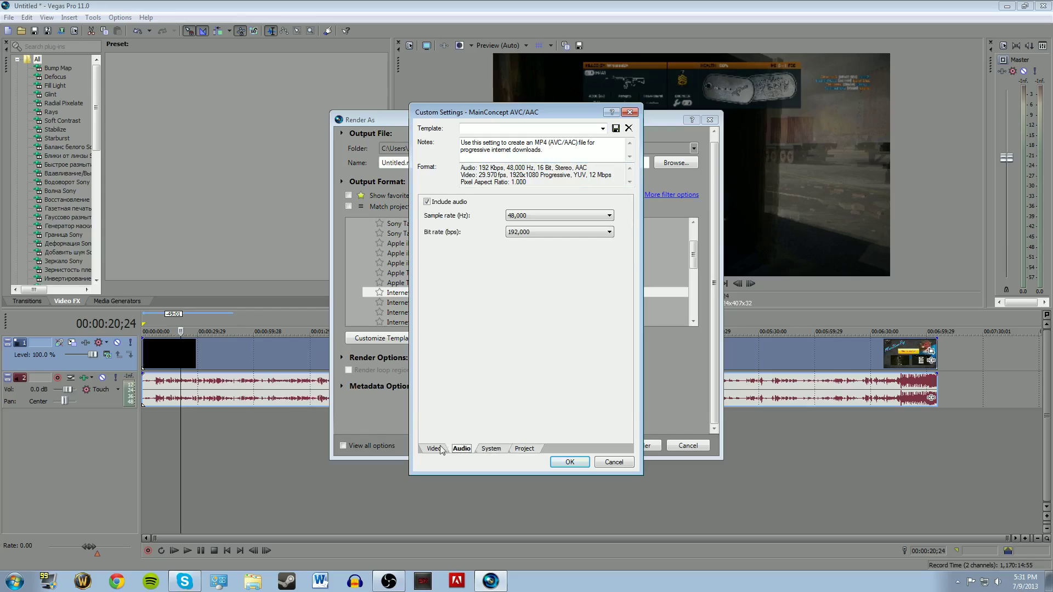
{"action": "left_click", "coordinate": [436, 448]}
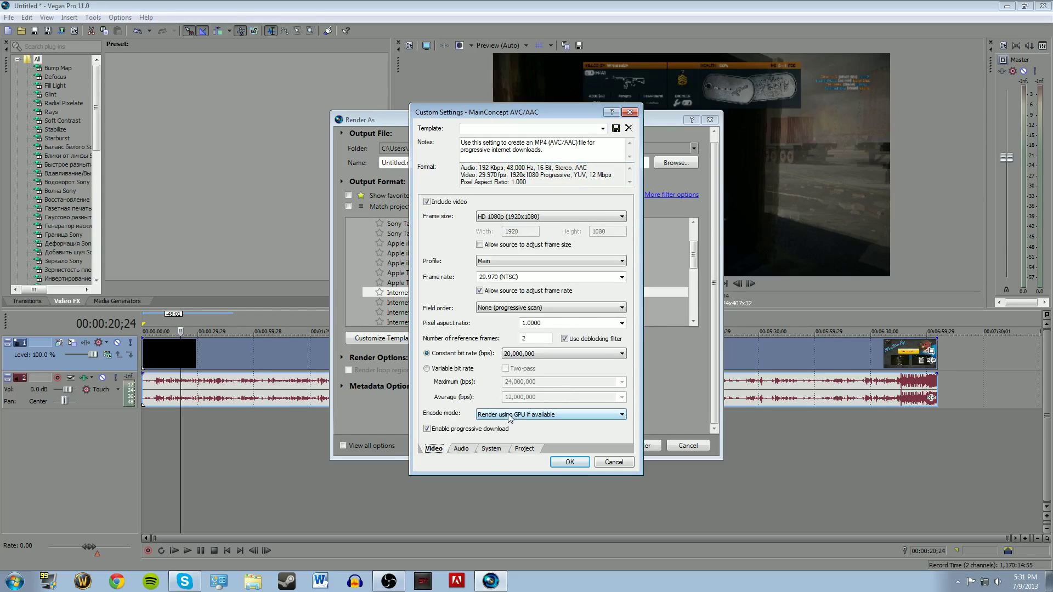
{"action": "left_click", "coordinate": [496, 448]}
{"action": "left_click", "coordinate": [443, 218]}
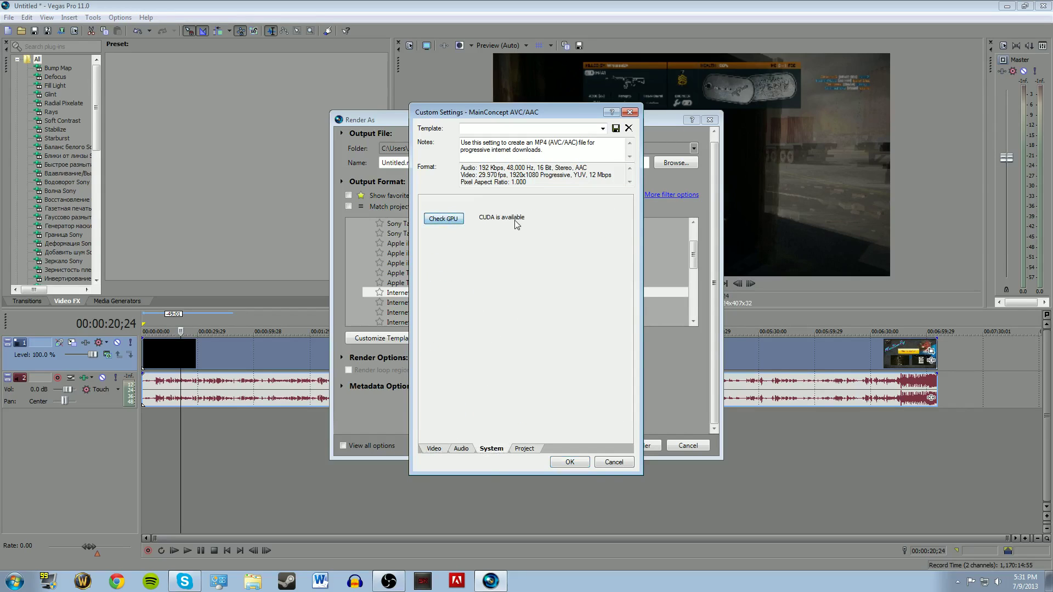
Step: Set video rendering quality to Best and accept the customized template with OK
{"action": "left_click", "coordinate": [523, 448]}
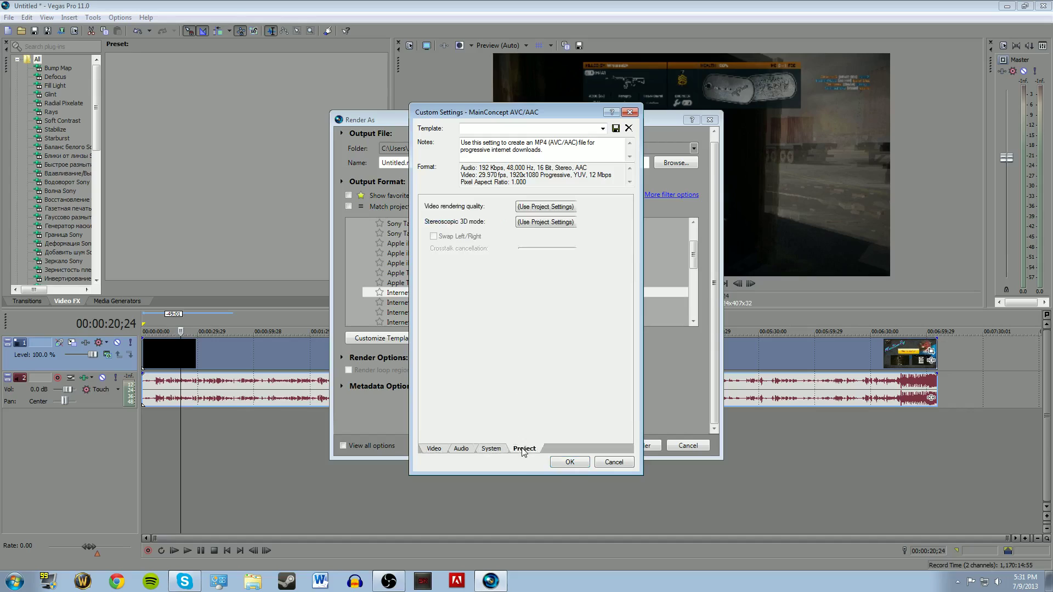
{"action": "left_click", "coordinate": [544, 207]}
{"action": "left_click", "coordinate": [544, 242]}
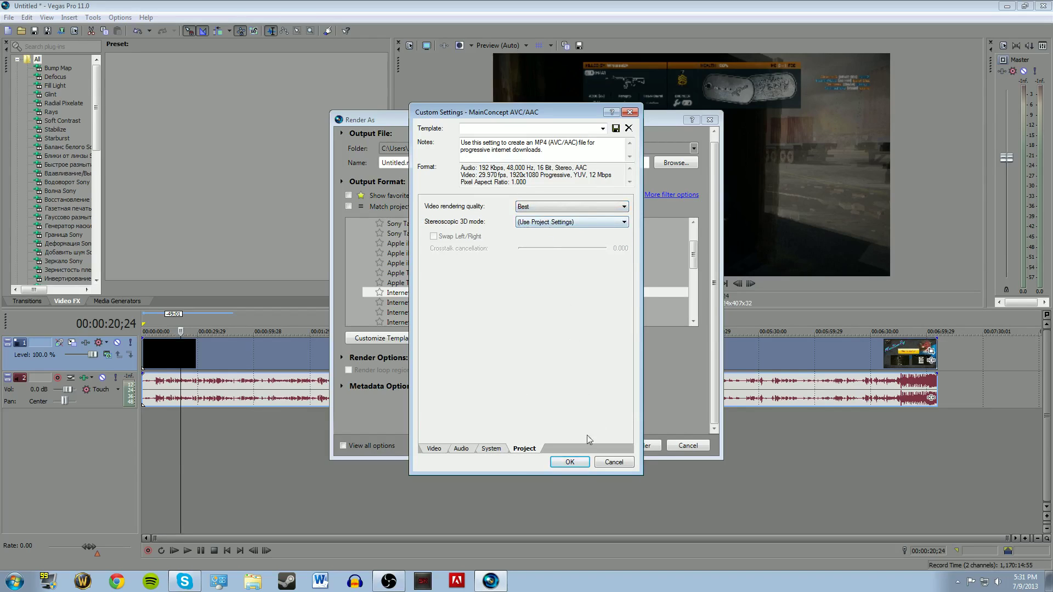
{"action": "left_click", "coordinate": [569, 462]}
Step: Browse the Render As format list, then cancel the dialog without rendering
{"action": "scroll", "coordinate": [637, 285], "scroll_direction": "down", "scroll_amount": 2}
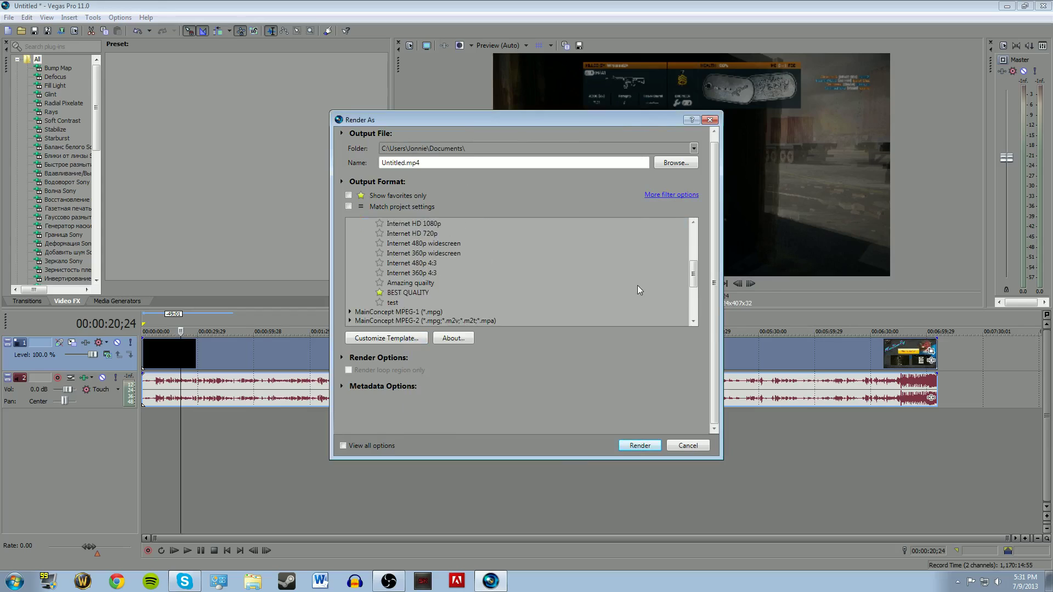
{"action": "scroll", "coordinate": [507, 247], "scroll_direction": "up", "scroll_amount": 4}
{"action": "scroll", "coordinate": [584, 230], "scroll_direction": "down", "scroll_amount": 1}
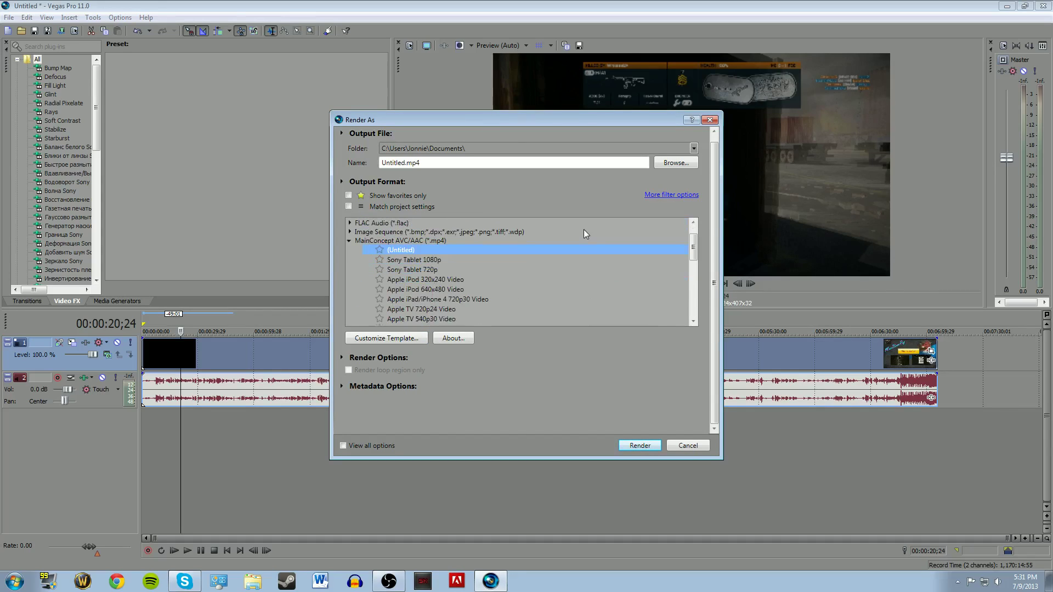
{"action": "scroll", "coordinate": [583, 229], "scroll_direction": "up", "scroll_amount": 1}
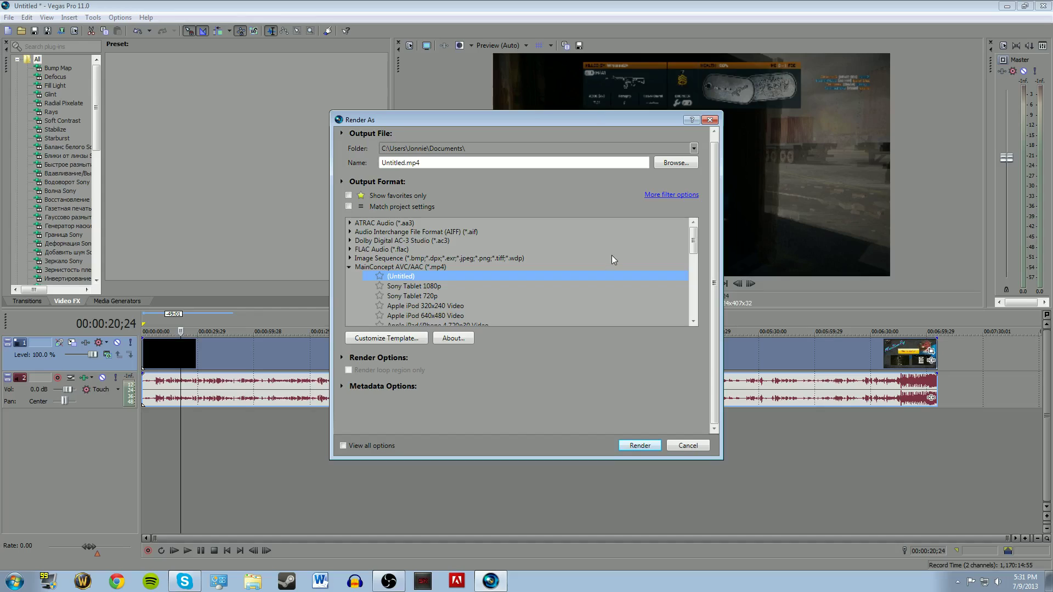
{"action": "scroll", "coordinate": [645, 253], "scroll_direction": "down", "scroll_amount": 2}
{"action": "scroll", "coordinate": [646, 252], "scroll_direction": "up", "scroll_amount": 1}
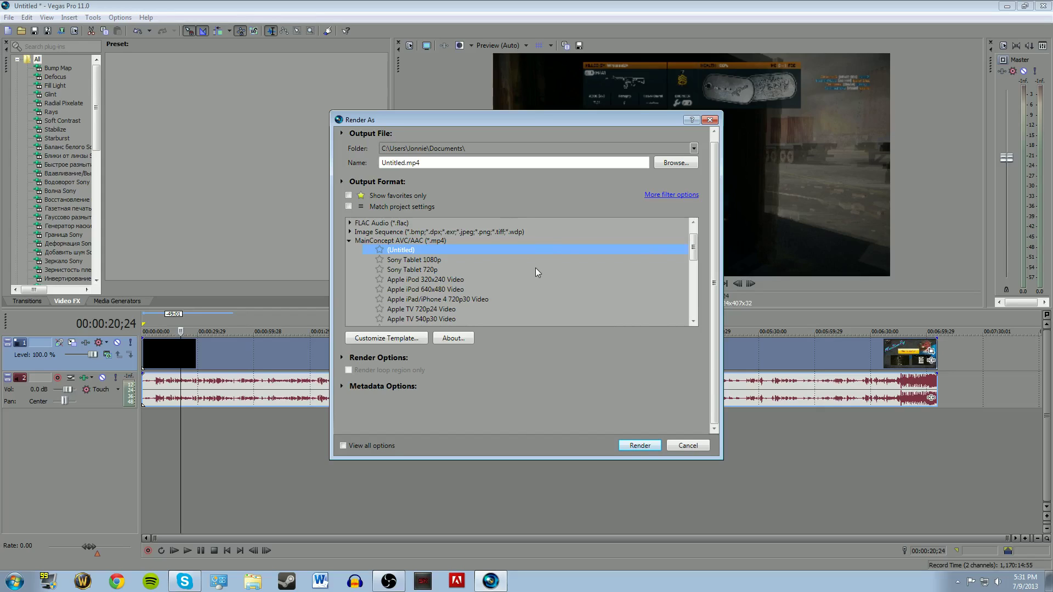
{"action": "scroll", "coordinate": [640, 303], "scroll_direction": "down", "scroll_amount": 1}
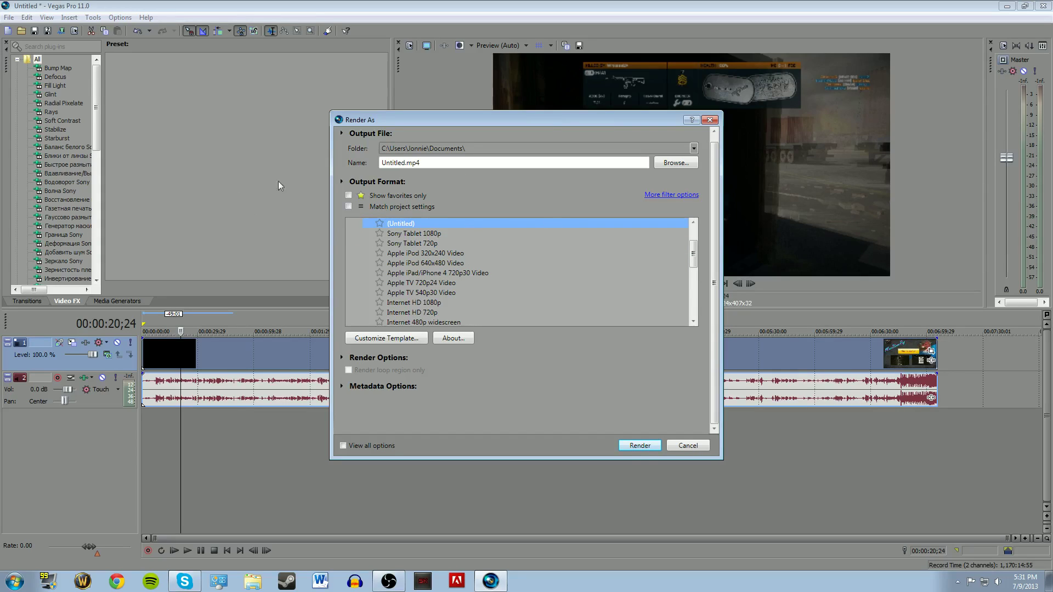
{"action": "scroll", "coordinate": [466, 277], "scroll_direction": "down", "scroll_amount": 2}
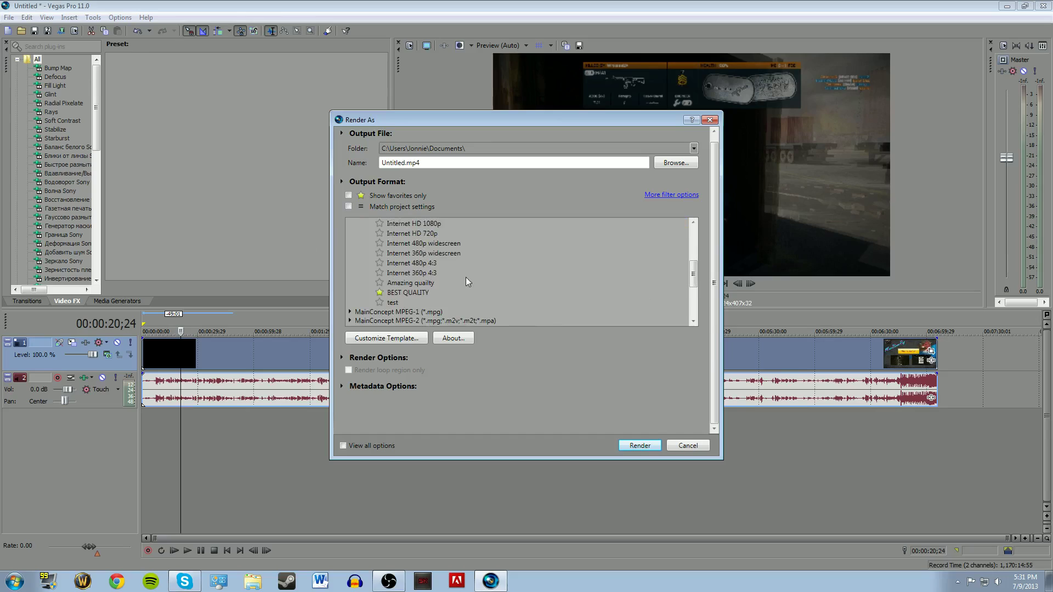
{"action": "scroll", "coordinate": [461, 278], "scroll_direction": "up", "scroll_amount": 2}
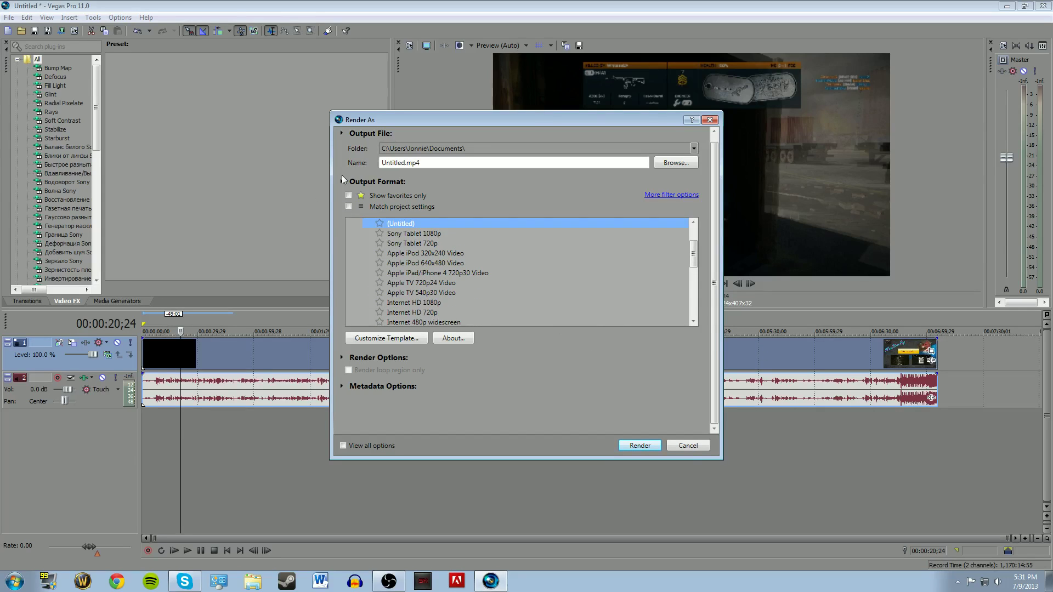
{"action": "left_click", "coordinate": [689, 445]}
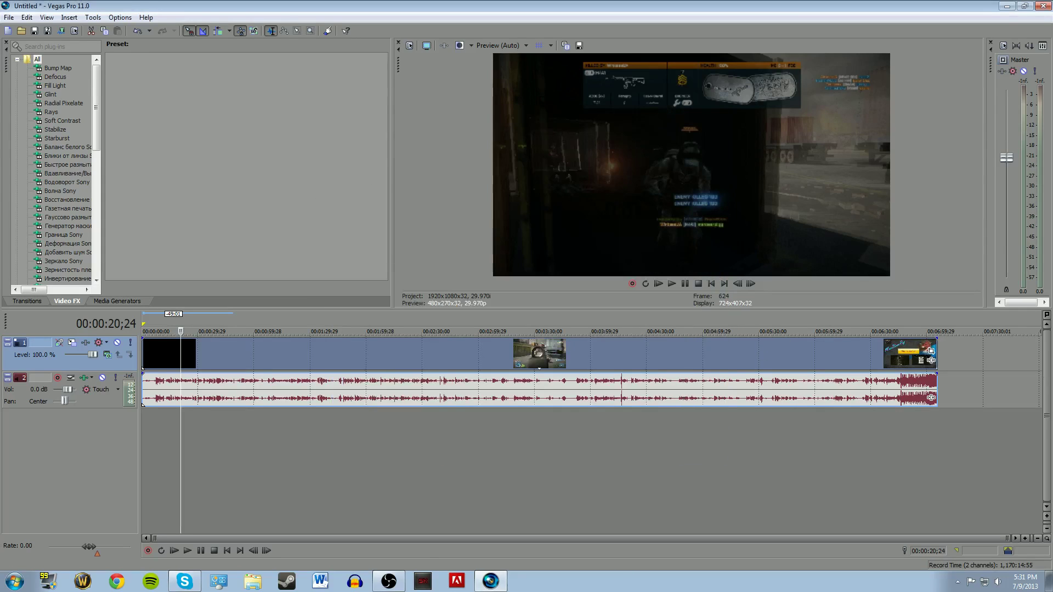